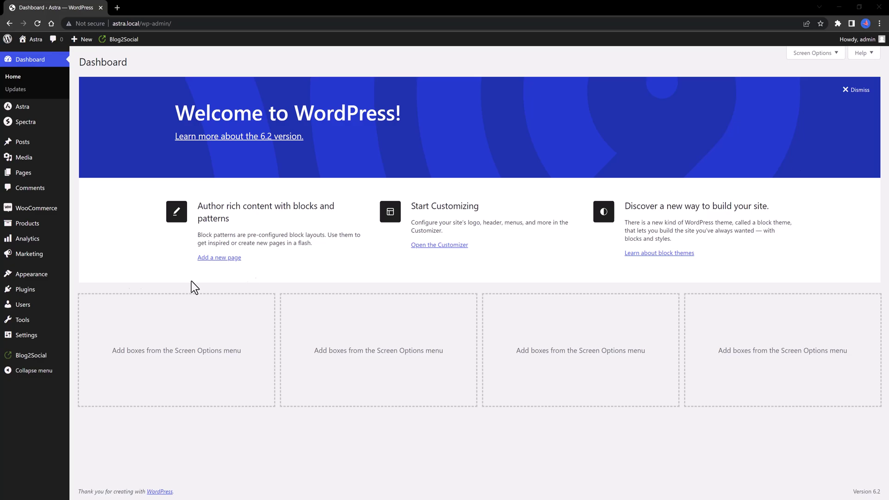
# - Search Add Plugins for Blog2Social, then open the Blog2Social dashboard with its May 2023 calendar
pyautogui.click(87, 306)
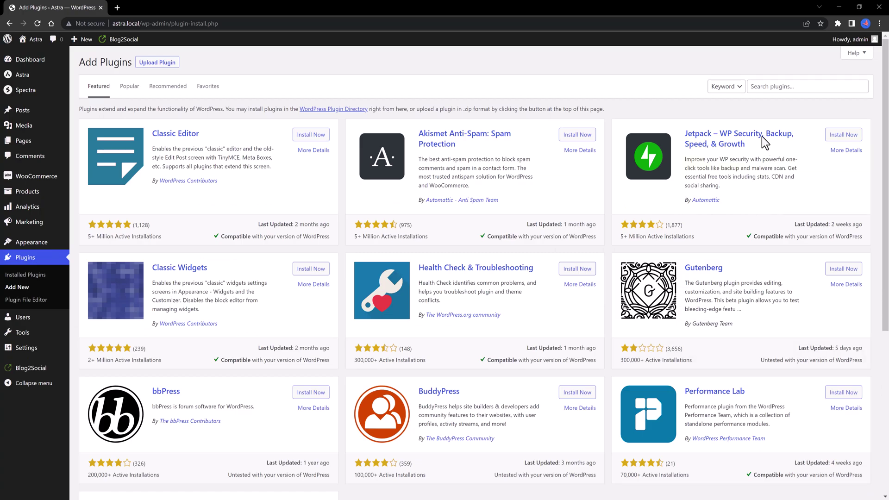
pyautogui.click(773, 85)
pyautogui.write('Blogtosocial')
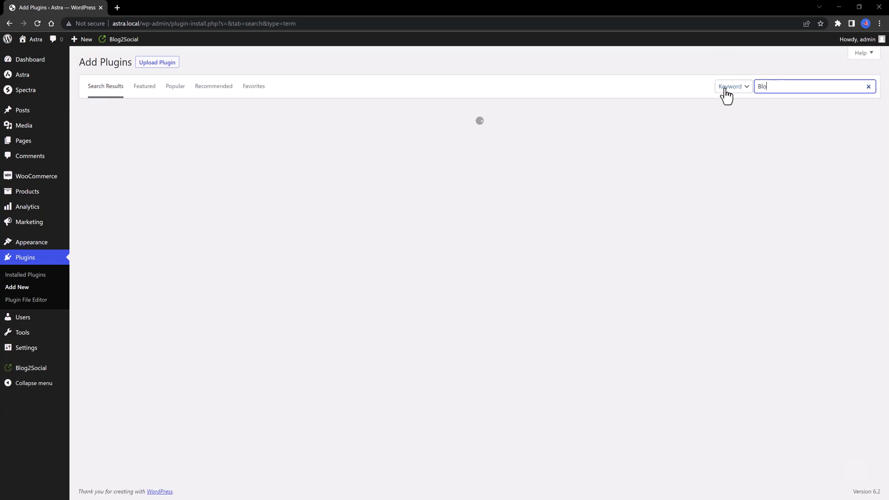
pyautogui.click(770, 86)
pyautogui.press('Delete')
pyautogui.press('Delete')
pyautogui.write('2')
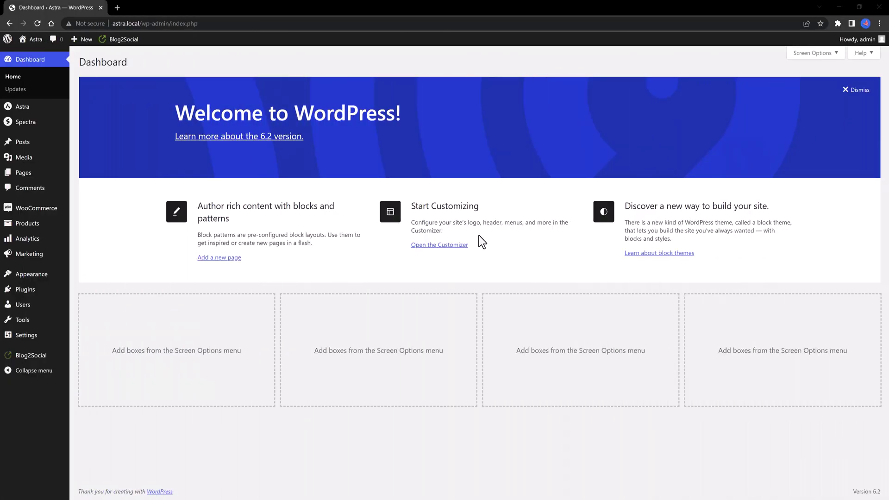
pyautogui.moveTo(43, 358)
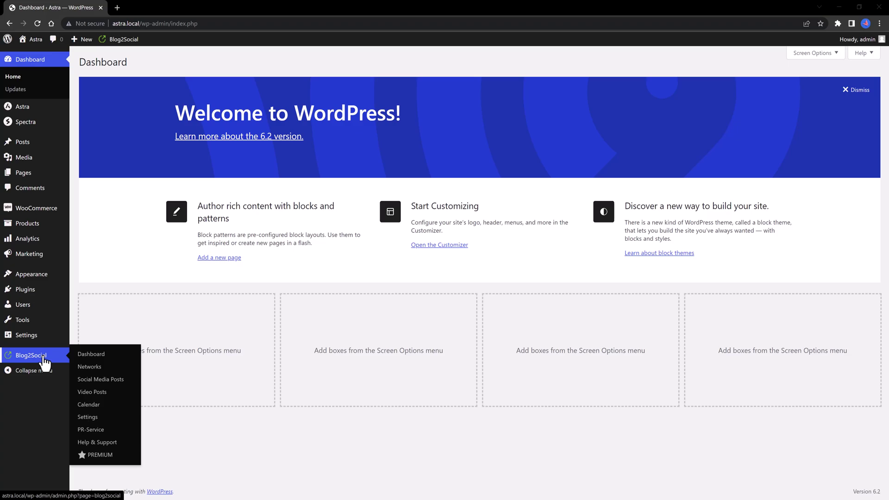
pyautogui.click(45, 361)
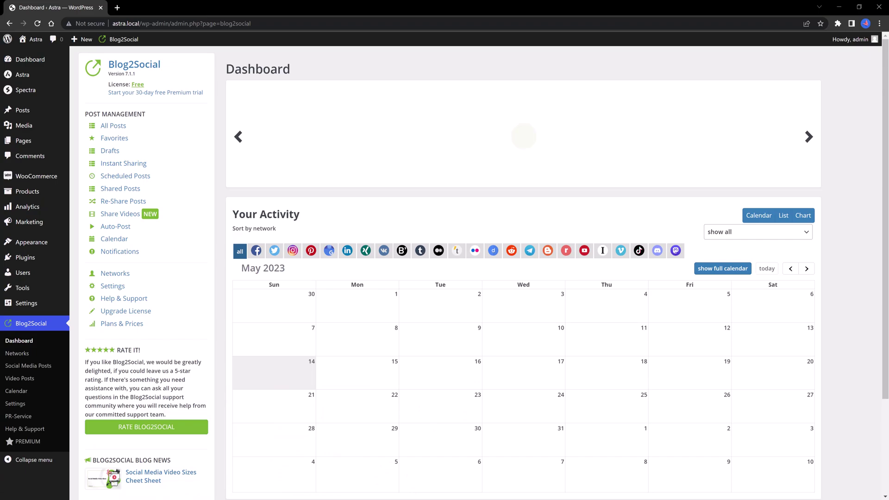
# - Scroll down and back up through the Blog2Social dashboard
pyautogui.scroll(-2, 523, 273)
pyautogui.scroll(1, 484, 268)
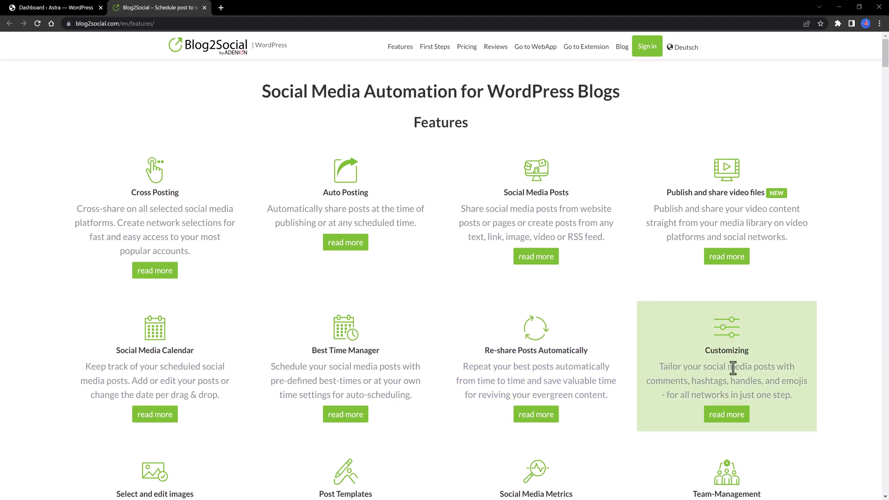
# - Scroll the features page past Auto Posting, Image Editor and Select post formats, then close the tab
pyautogui.moveTo(885, 54); pyautogui.dragTo(883, 121)
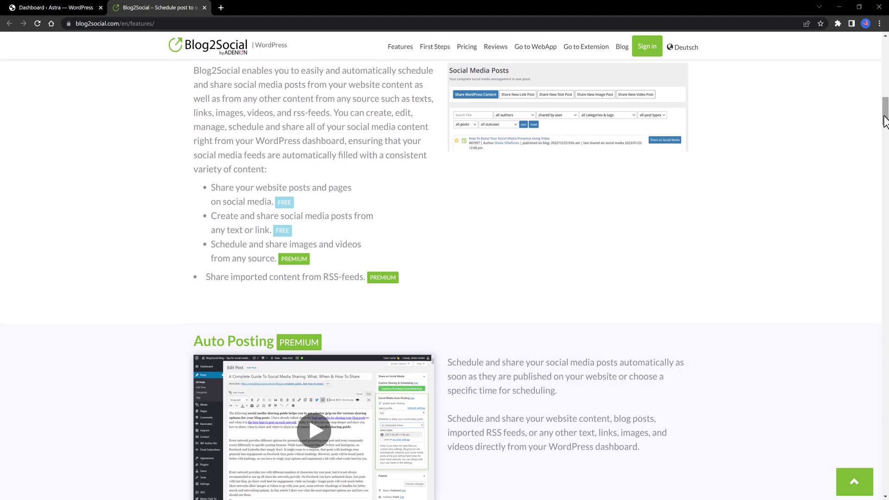
pyautogui.moveTo(884, 120); pyautogui.dragTo(885, 127)
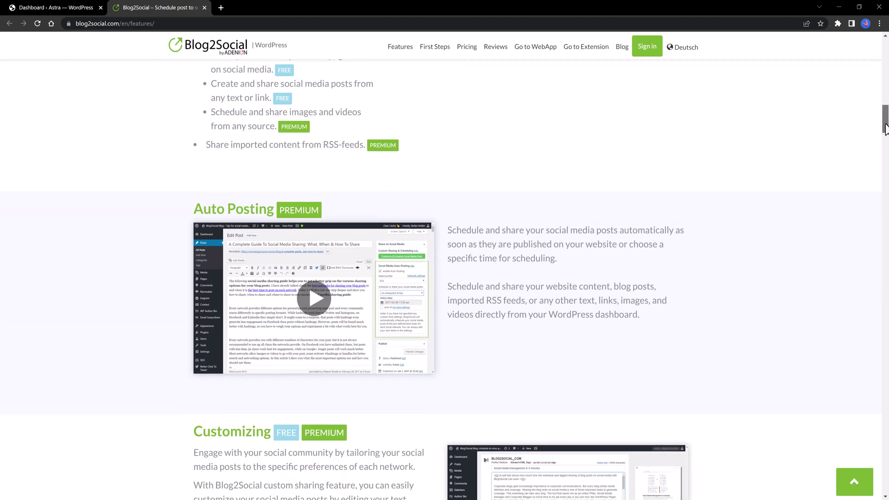
pyautogui.moveTo(884, 129); pyautogui.dragTo(884, 132)
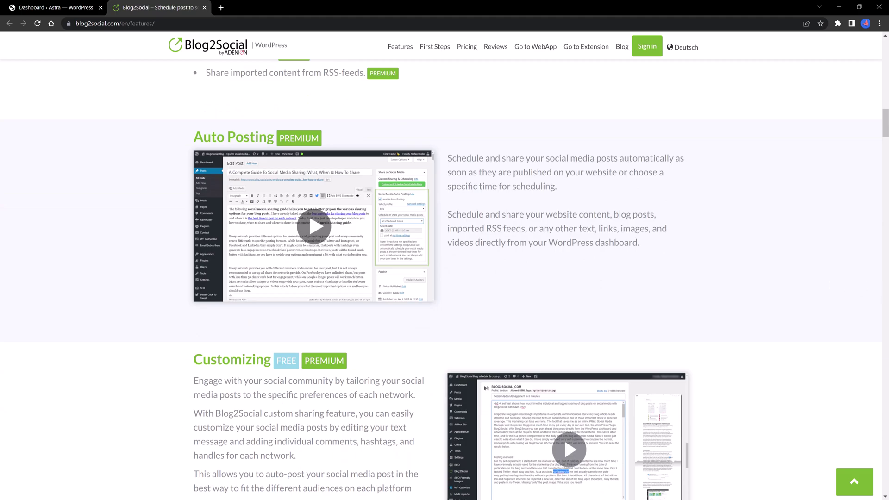
pyautogui.click(884, 305)
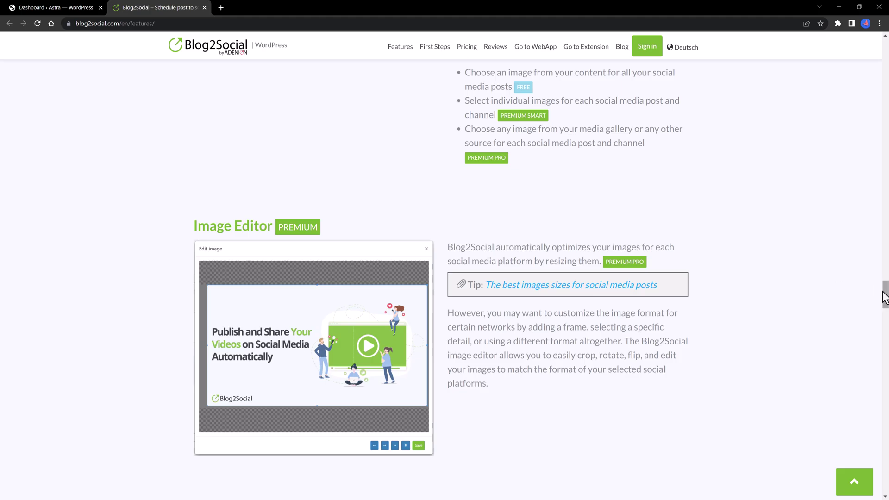
pyautogui.moveTo(885, 297); pyautogui.dragTo(886, 298)
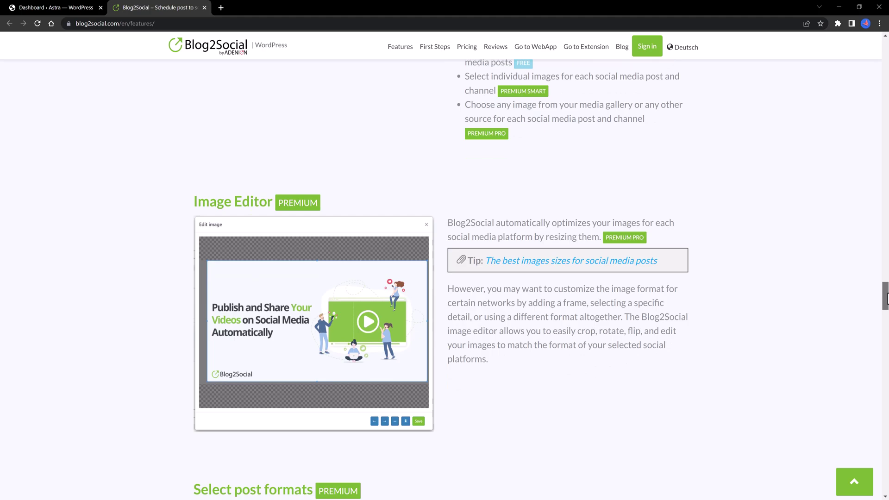
pyautogui.moveTo(886, 299); pyautogui.dragTo(887, 320)
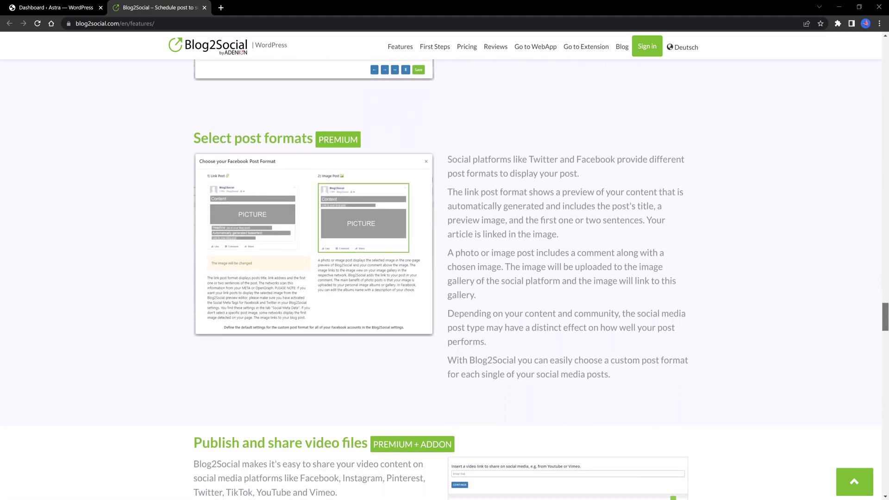
pyautogui.hotkey('ctrl', 'w')
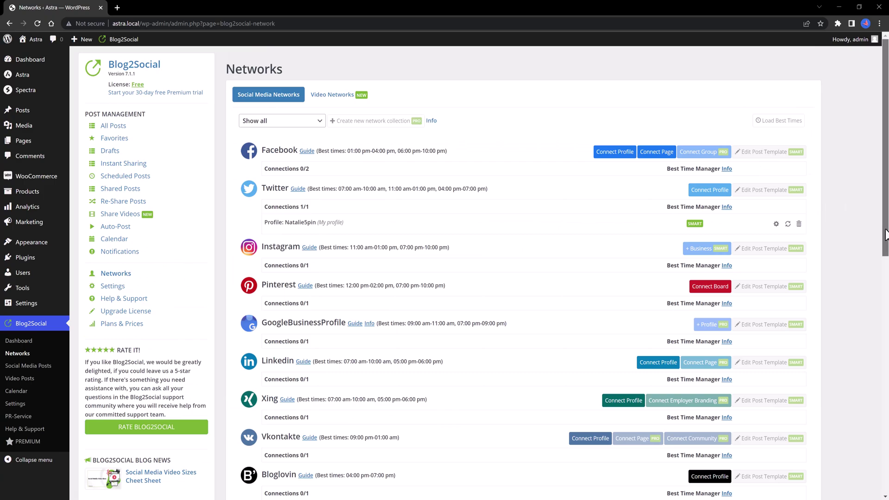
pyautogui.moveTo(885, 234); pyautogui.dragTo(885, 290)
pyautogui.scroll(3, 721, 170)
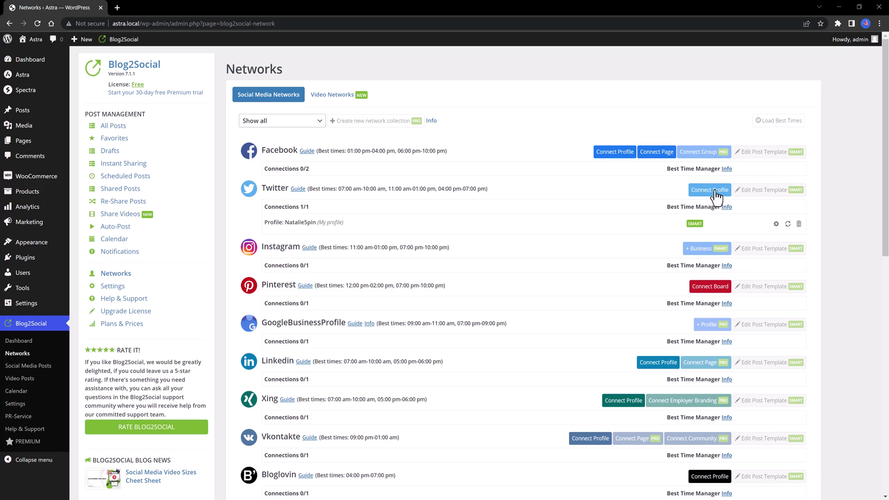
pyautogui.click(716, 194)
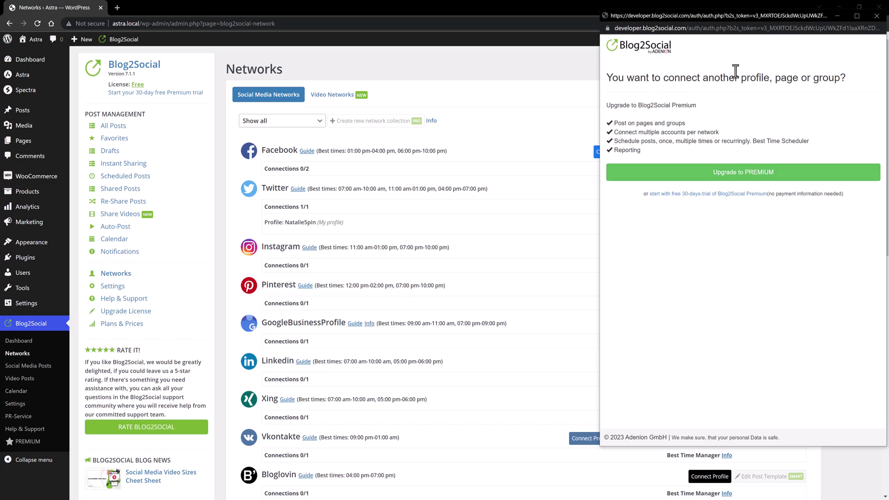
pyautogui.hotkey('ctrl', 'w')
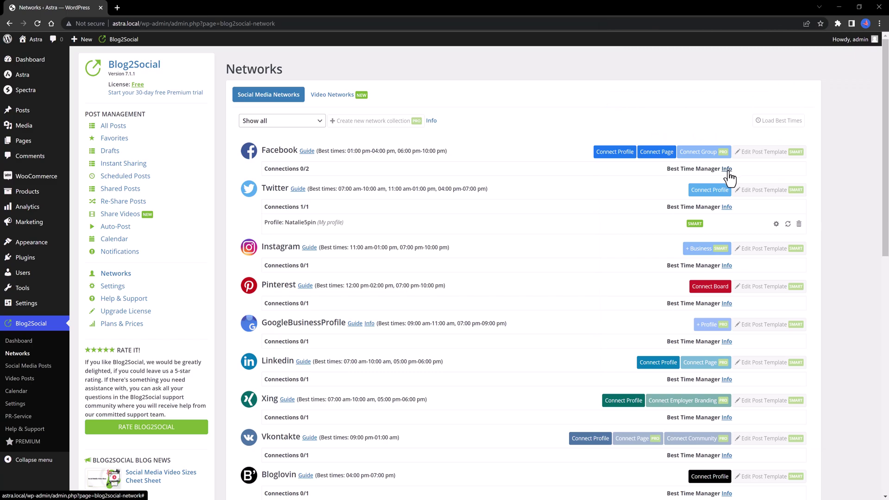
pyautogui.click(727, 170)
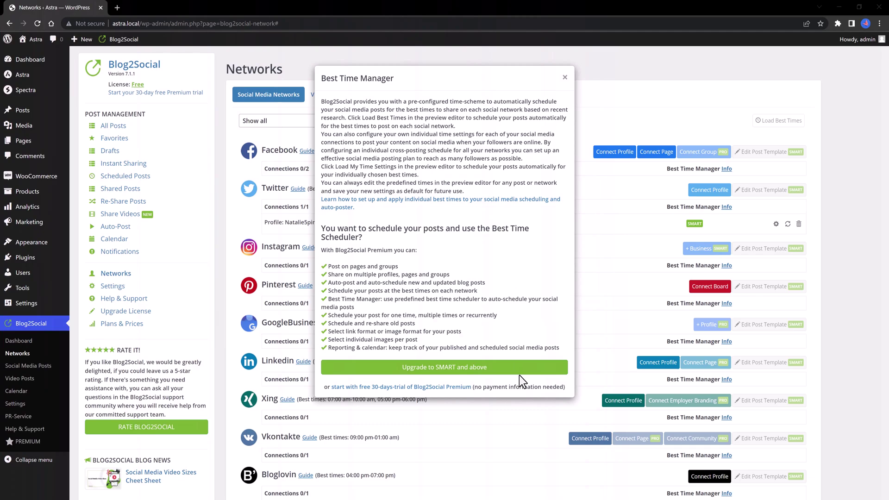
pyautogui.click(565, 78)
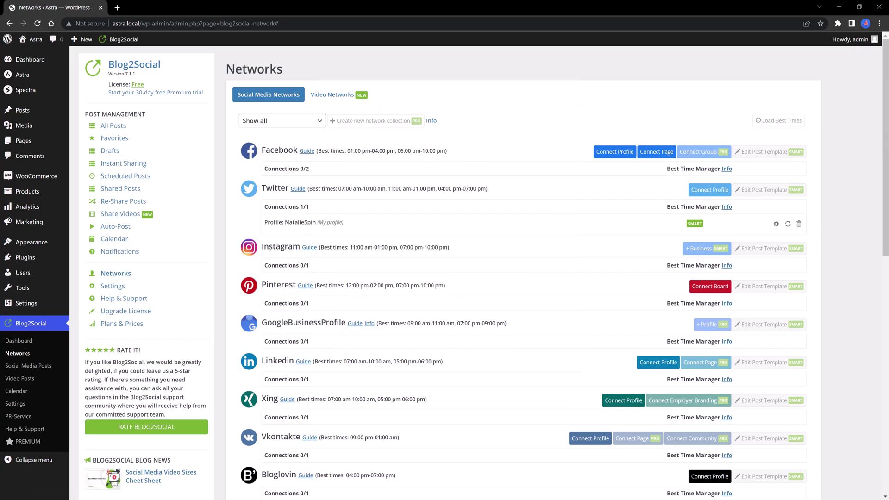
# - In Blog2Social settings, switch the post time format from 12h to 24h, leaving the time zone unchanged
pyautogui.click(18, 404)
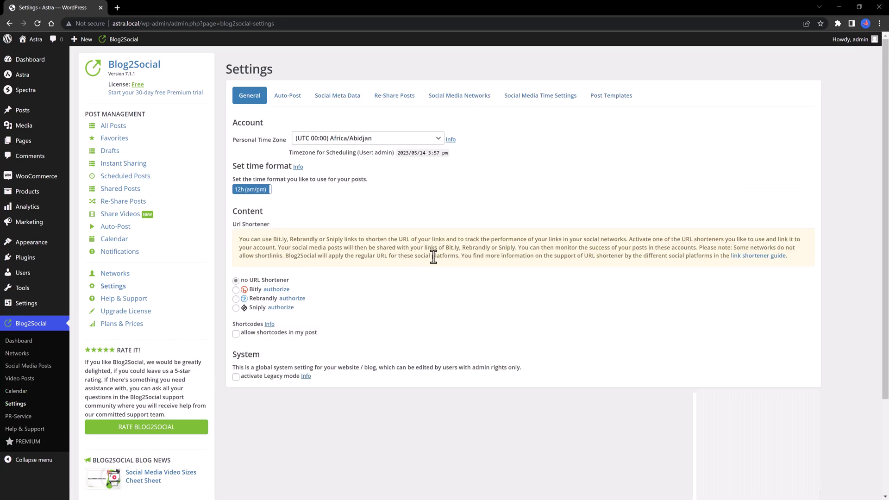
pyautogui.click(399, 138)
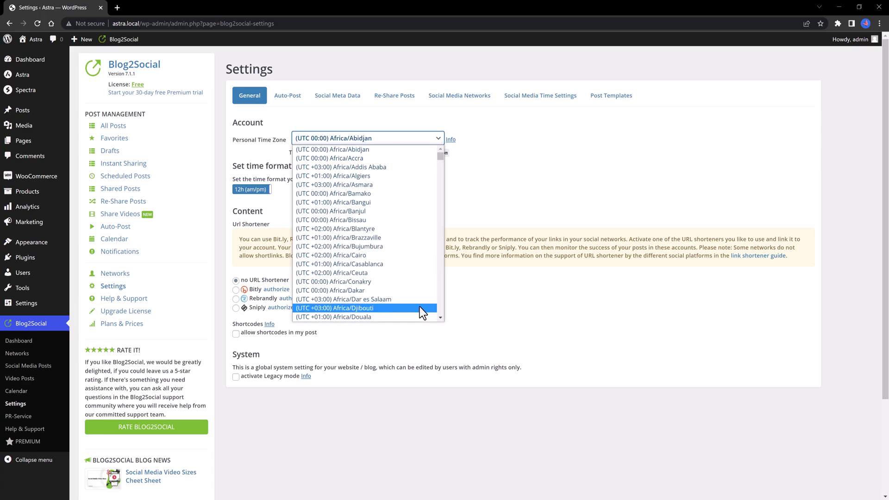
pyautogui.scroll(-1, 415, 322)
pyautogui.click(267, 195)
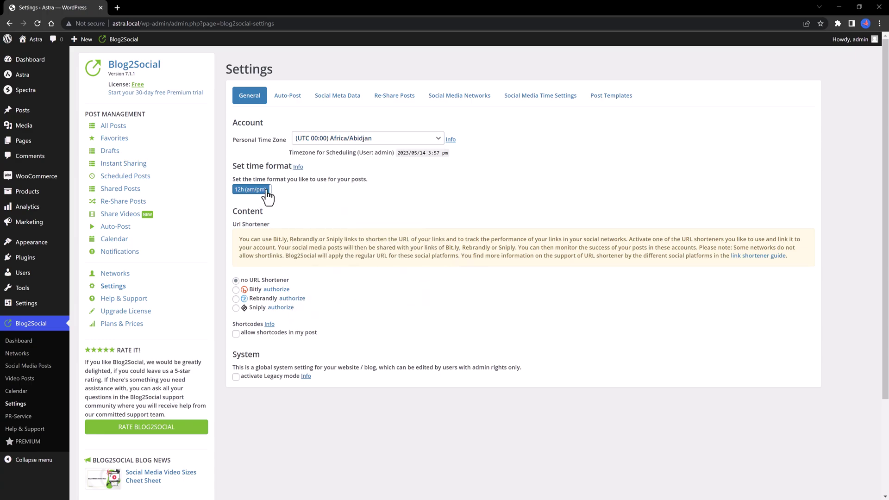
pyautogui.click(267, 195)
# - Open Blog2Social's All Posts list and start sharing 'Hello world!' on social media
pyautogui.click(116, 126)
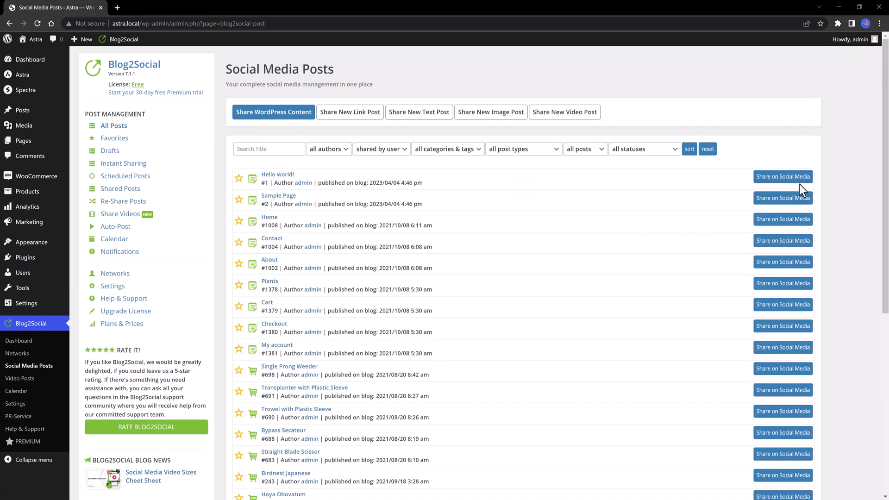
pyautogui.click(802, 185)
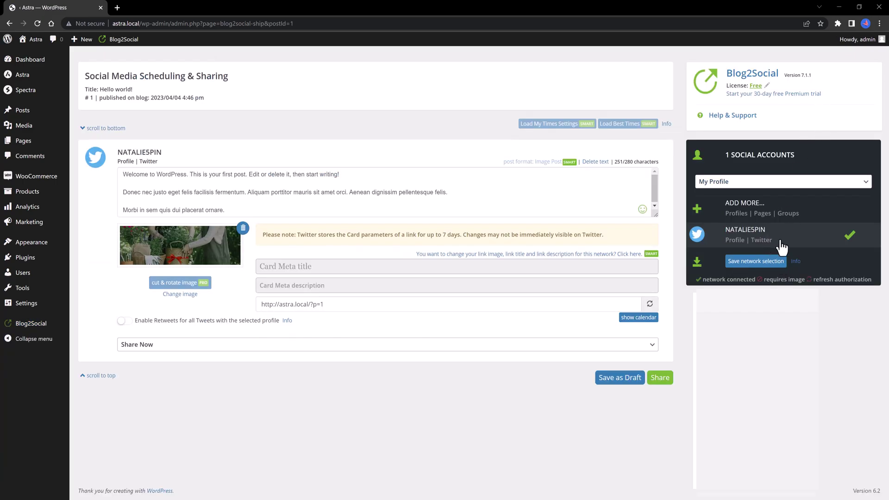
# - On the Hello world! share form, try Change image and review the Share Now timing options
pyautogui.click(180, 295)
pyautogui.click(190, 242)
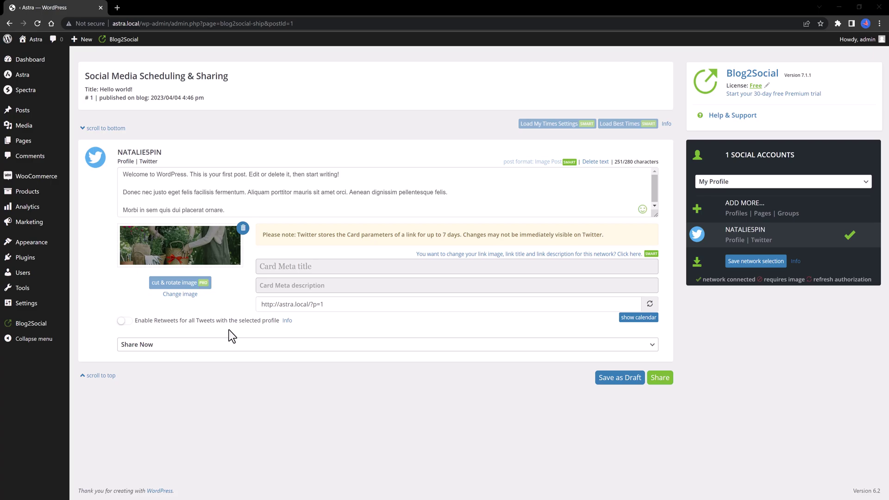
pyautogui.click(209, 345)
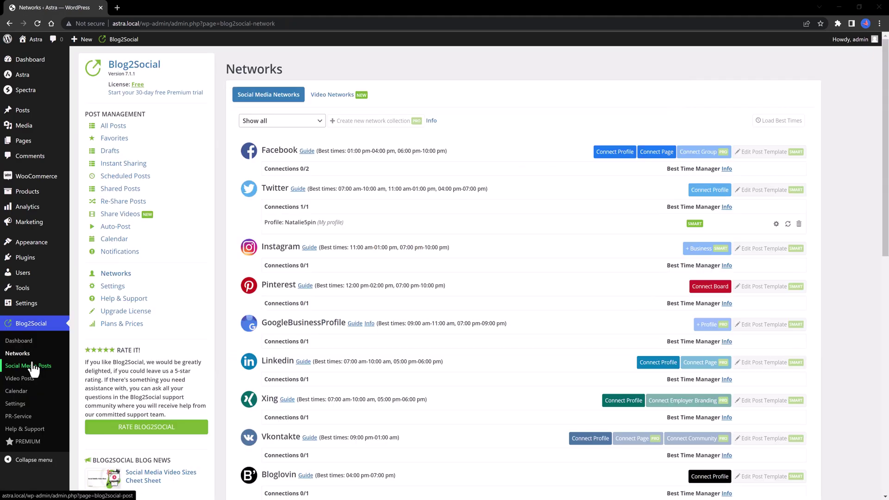
# - Open Social Media Posts and check the shared-by-user, post type and status filters without changing them
pyautogui.click(33, 365)
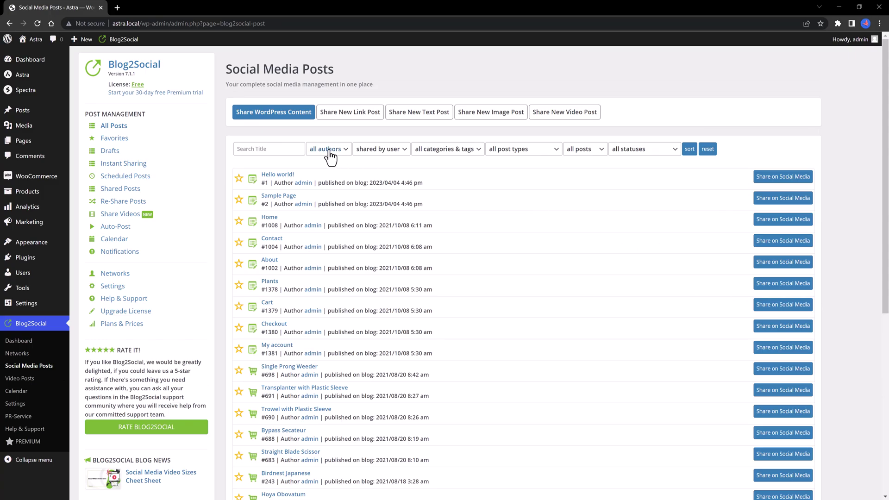
pyautogui.click(397, 152)
pyautogui.click(532, 153)
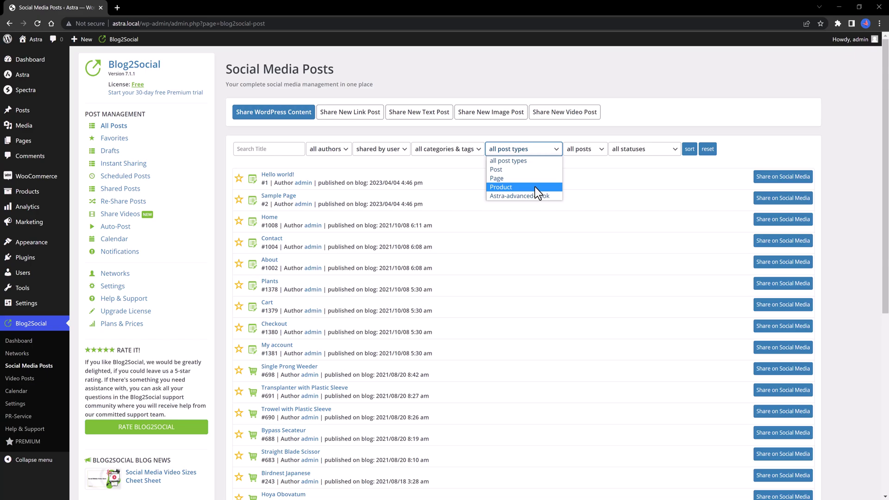
pyautogui.click(632, 150)
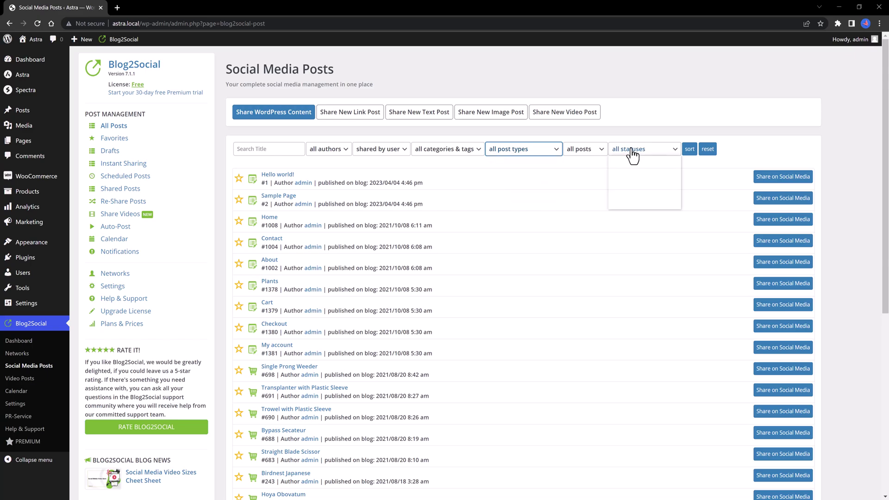
pyautogui.click(28, 419)
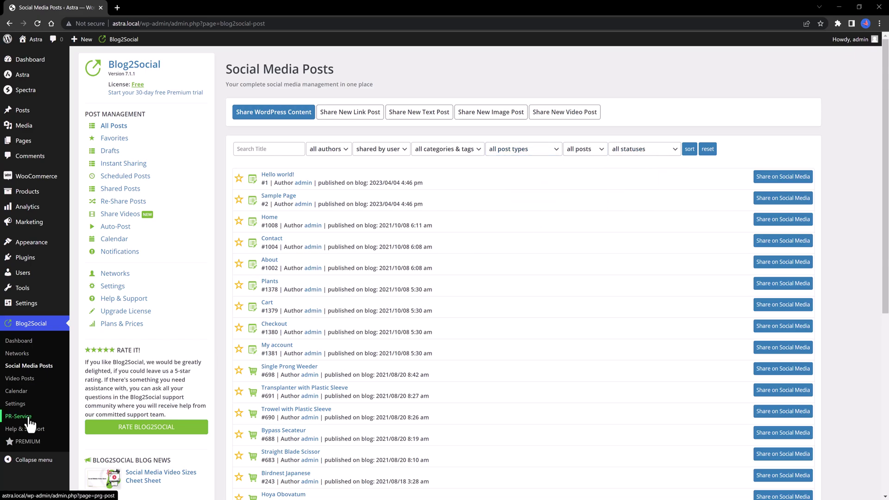
# - Open Blog2Social's PR-Service page, then move on to the Video Posts page
pyautogui.click(28, 419)
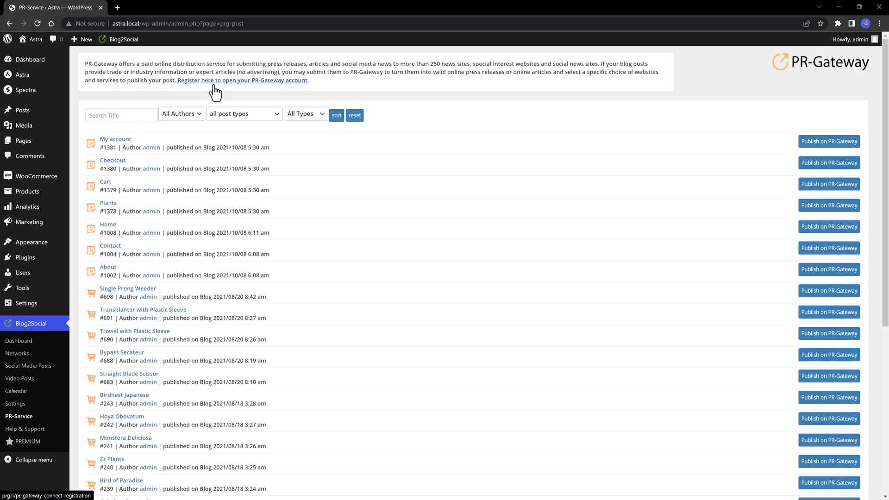
pyautogui.click(19, 378)
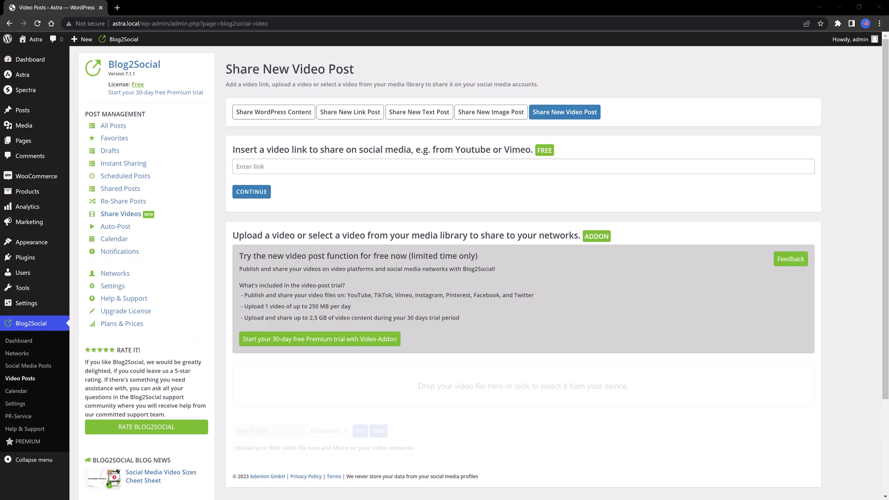
# - Paste the YouTube link as a video post, continue to its preview, and check the sharing time options
pyautogui.click(267, 168)
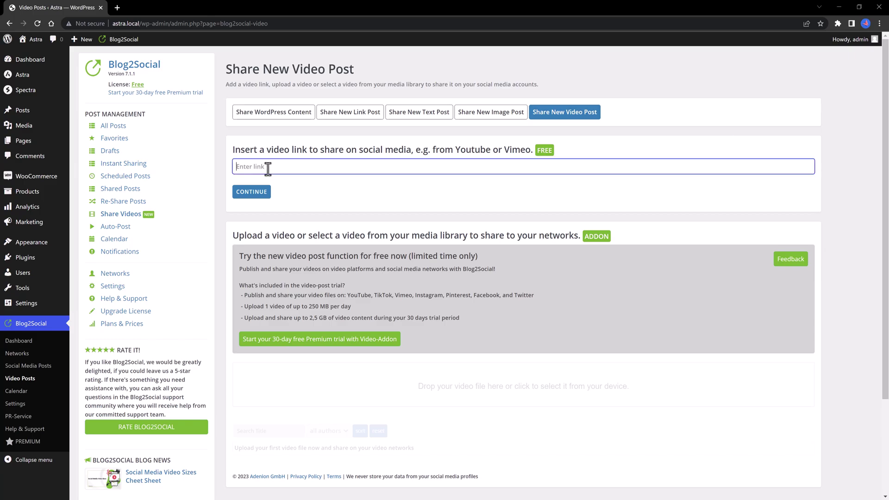
pyautogui.write('https://www.youtube.com/watch?v=M8XT9He60h8&t=27s')
pyautogui.click(258, 195)
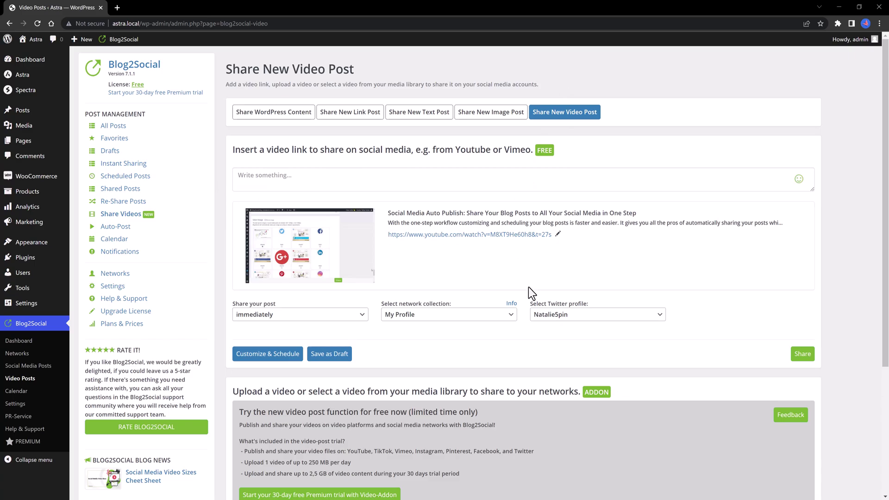
pyautogui.scroll(-3, 574, 298)
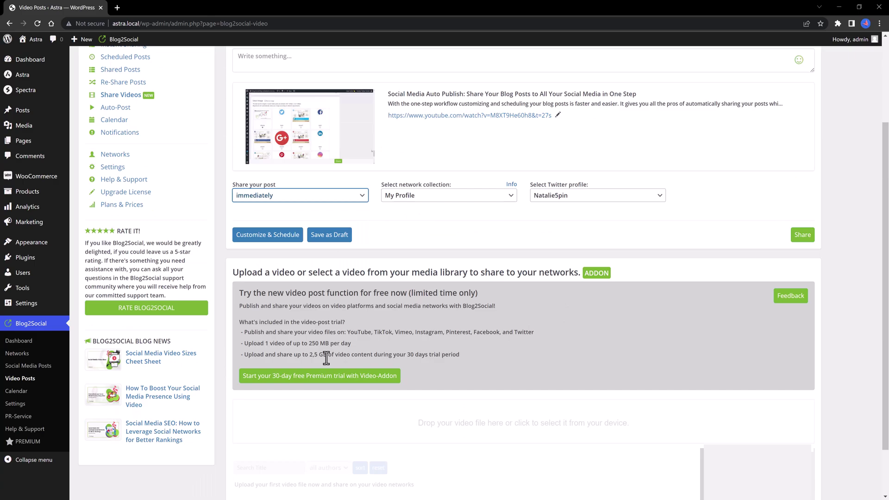
pyautogui.click(294, 202)
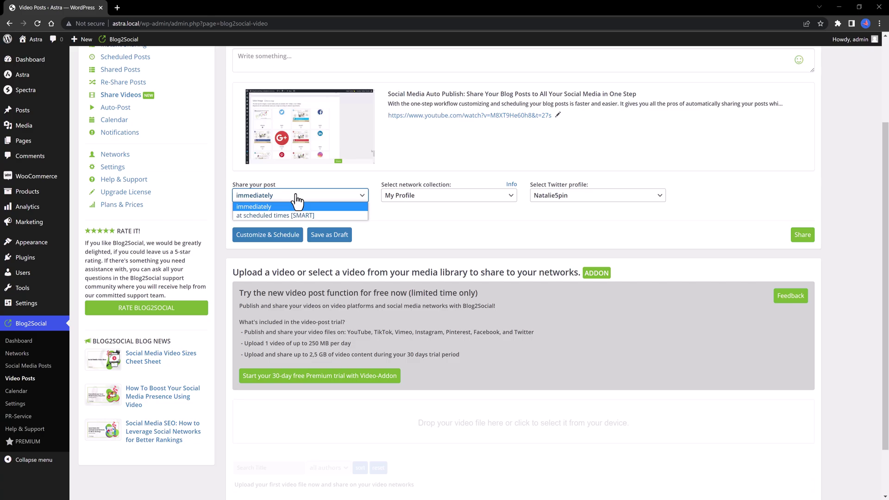
# - Edit 'Hello world!' from All Posts and check its Blog2Social Autoposter panel
pyautogui.click(466, 201)
pyautogui.click(23, 110)
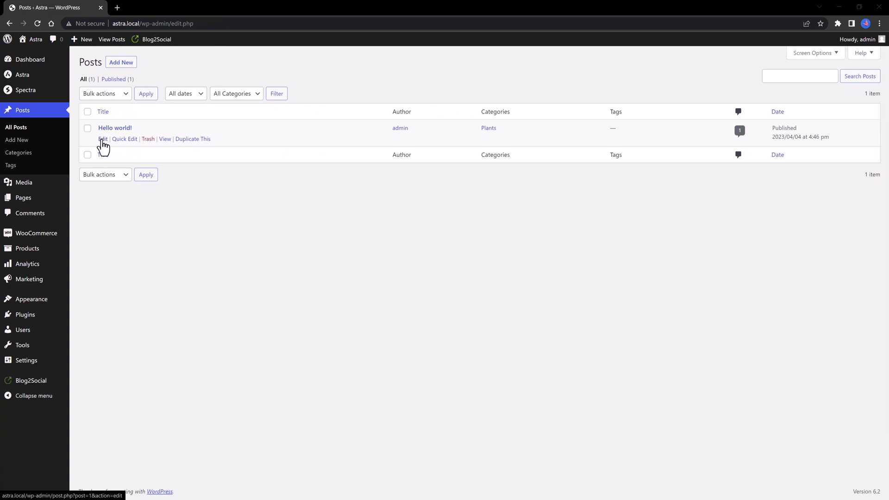
pyautogui.click(103, 139)
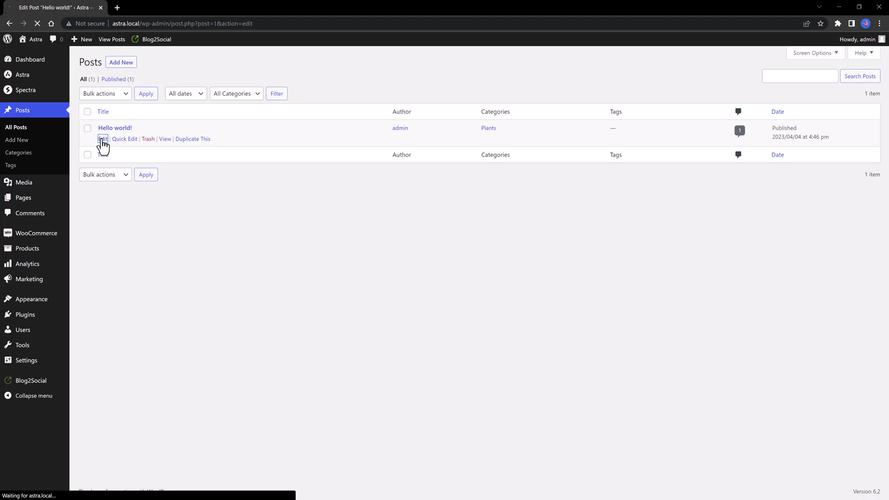
pyautogui.scroll(-1, 657, 355)
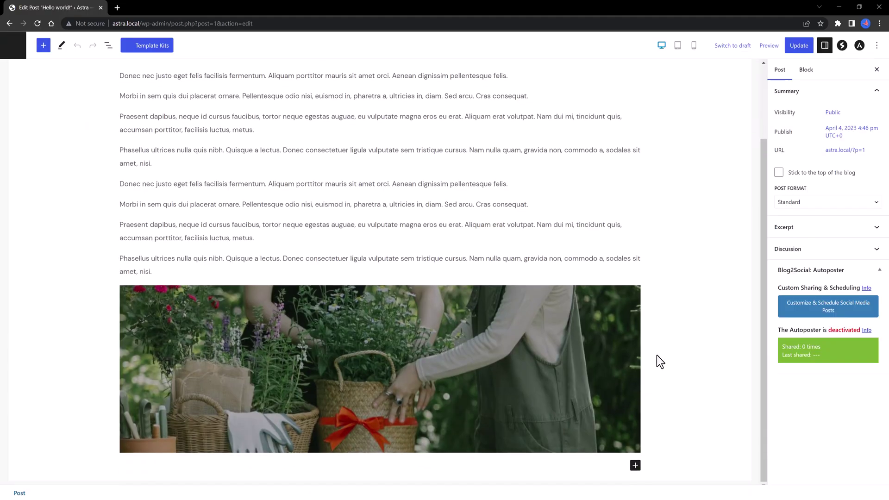
pyautogui.scroll(2, 704, 379)
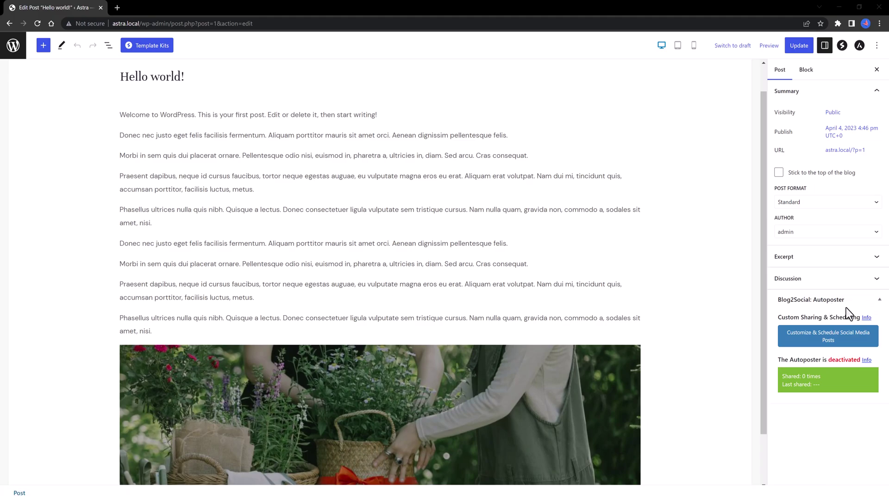
pyautogui.click(844, 346)
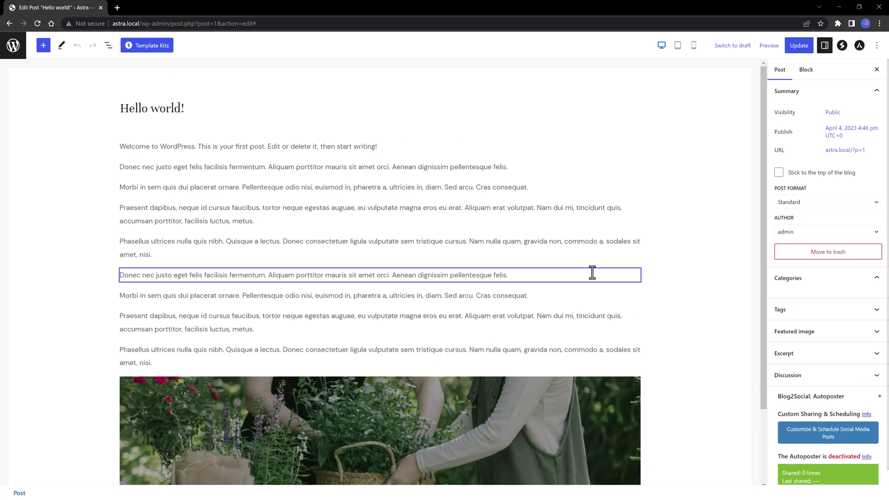
# - Add # before 'WordPress' in the first paragraph to make #WordPress, then exit the editor
pyautogui.click(199, 146)
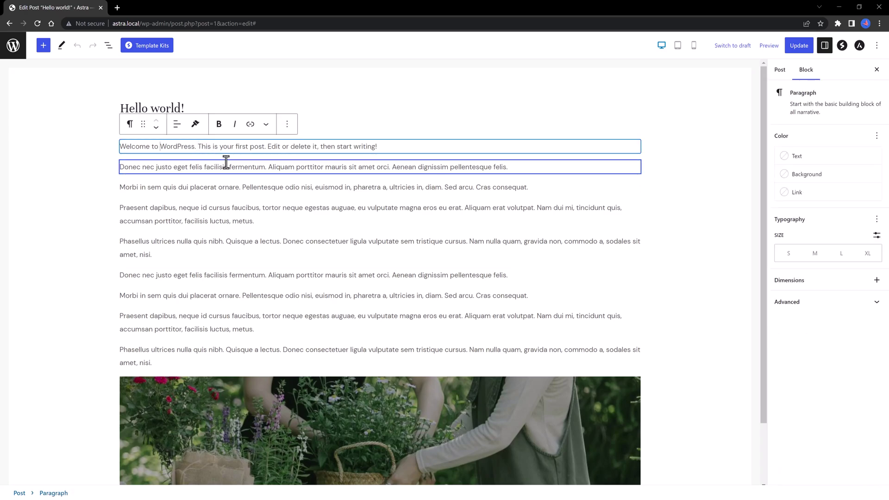
pyautogui.hotkey('ctrl', 'Left')
pyautogui.write('#')
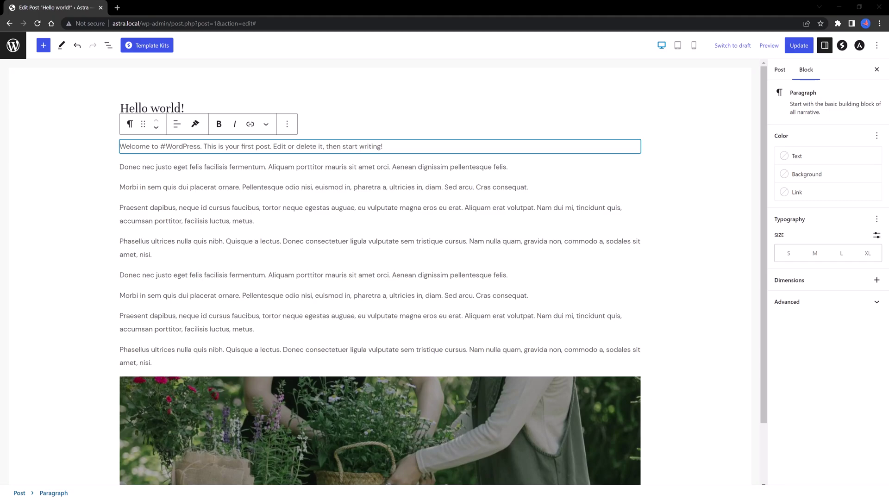
pyautogui.click(13, 46)
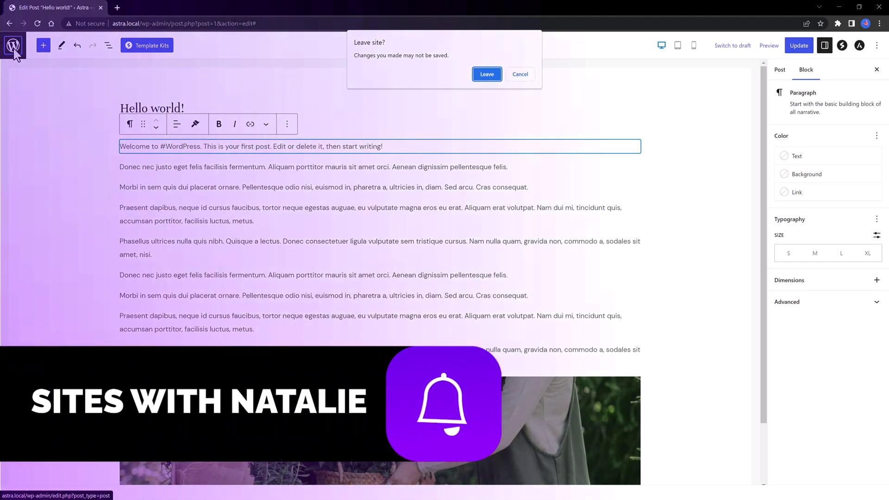
# - Confirm the 'Leave site?' prompt, discarding the unsaved #WordPress edit
pyautogui.press('Return')
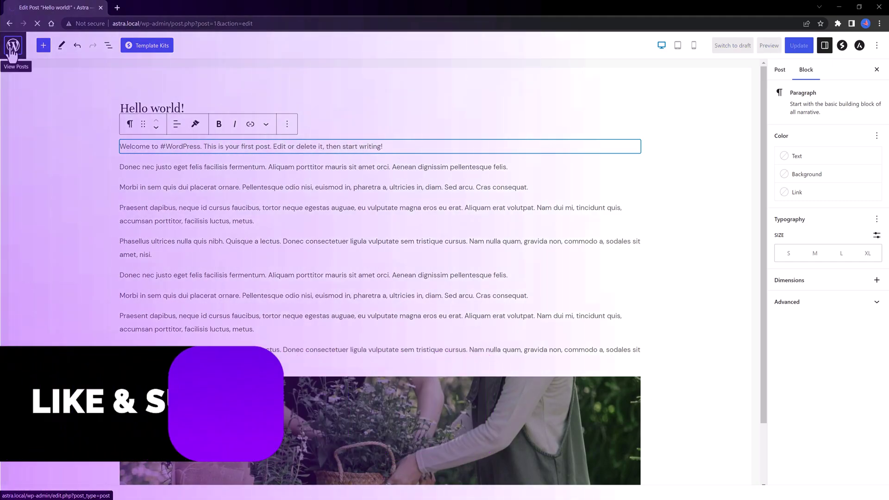